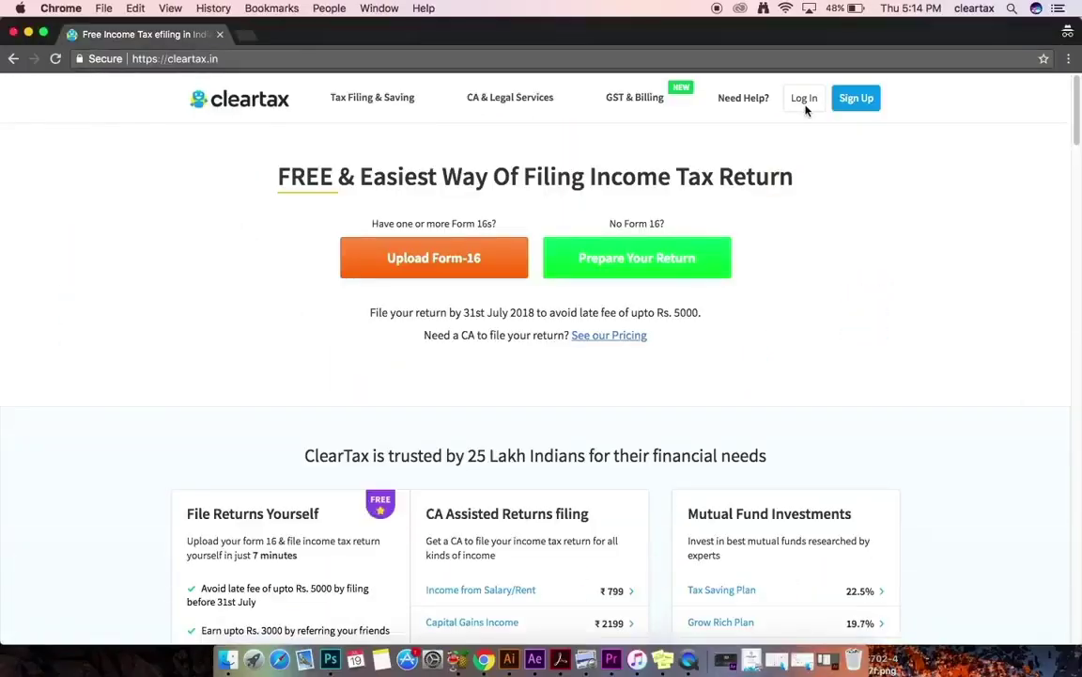
Step: Log in for income tax e-filing and select the Form-16 PDF to upload
left_click(804, 98)
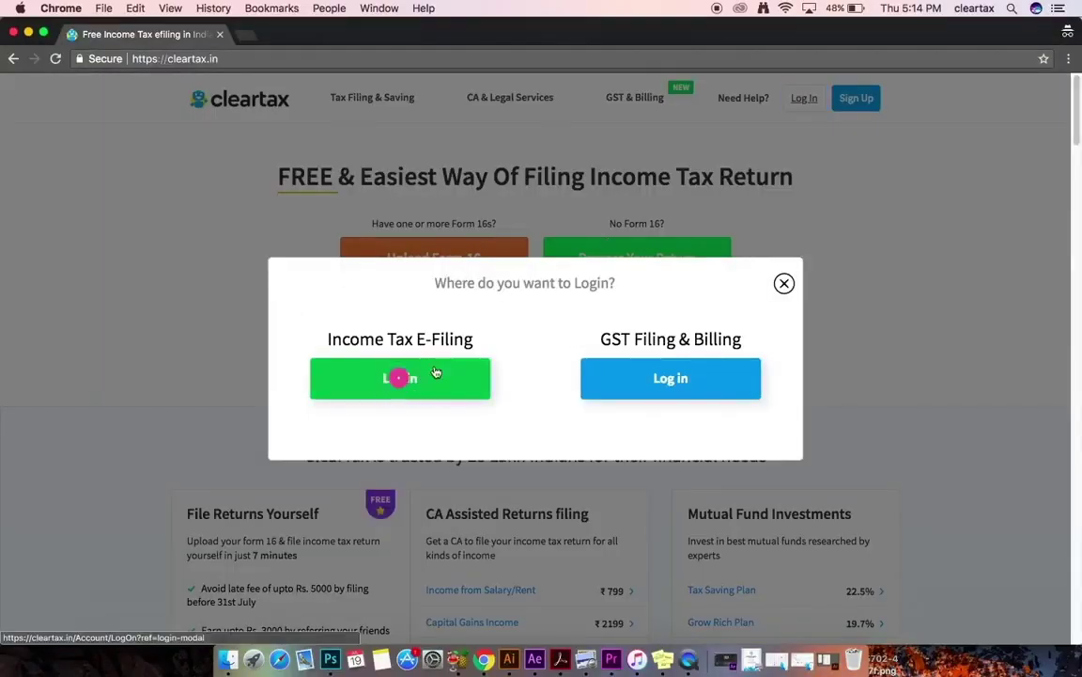
left_click(399, 378)
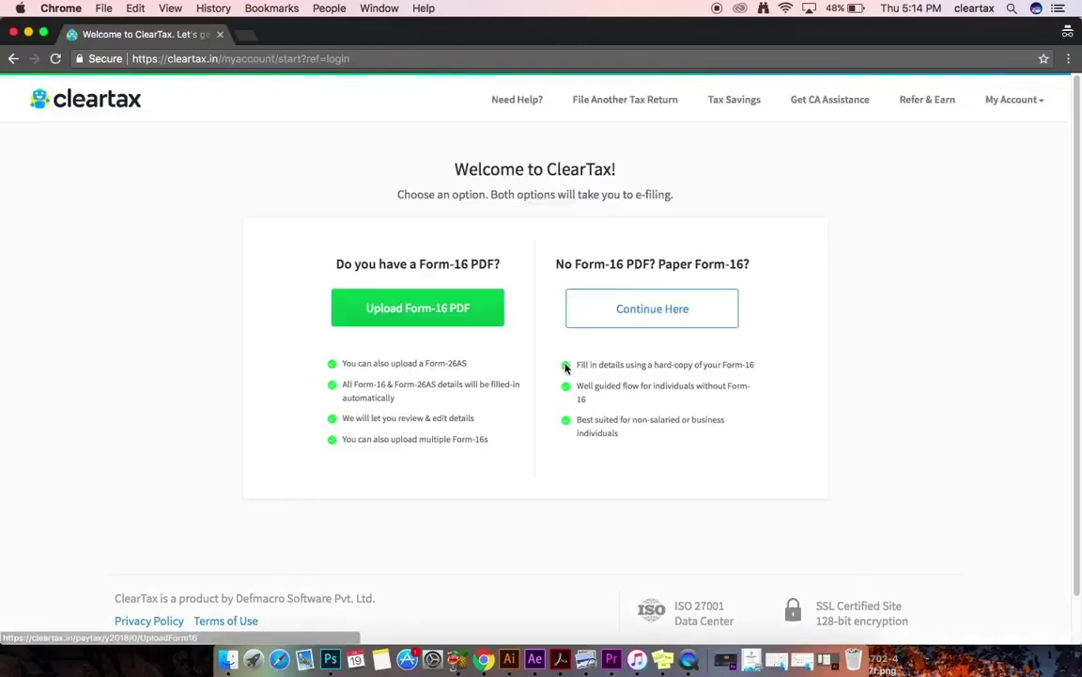
left_click(418, 308)
left_click(301, 306)
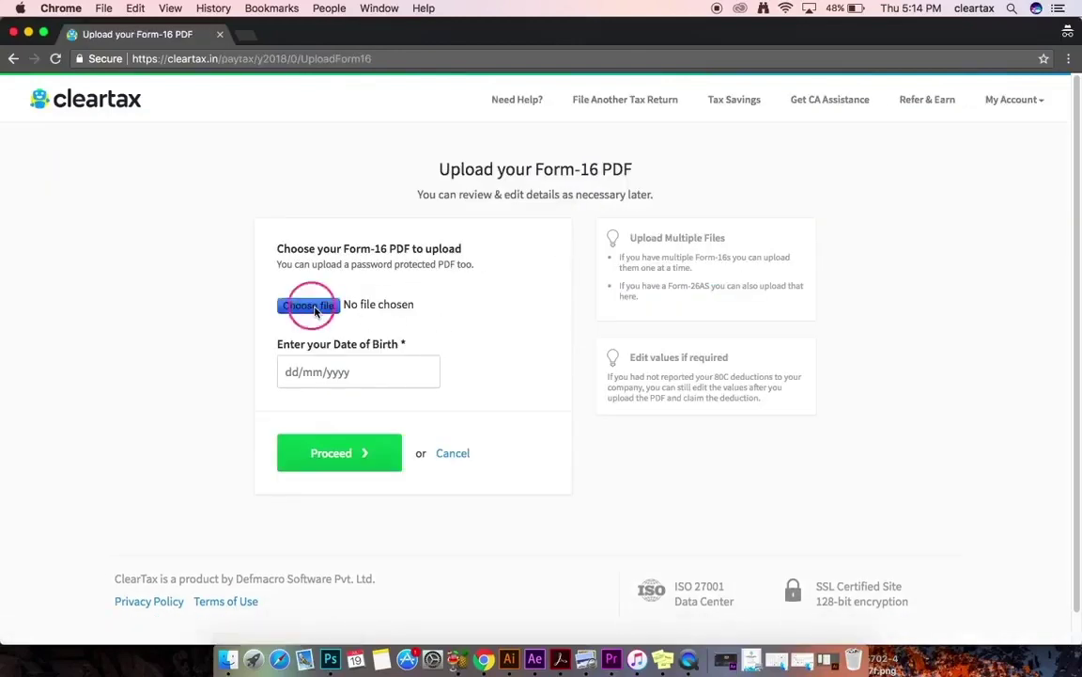
double_click(139, 150)
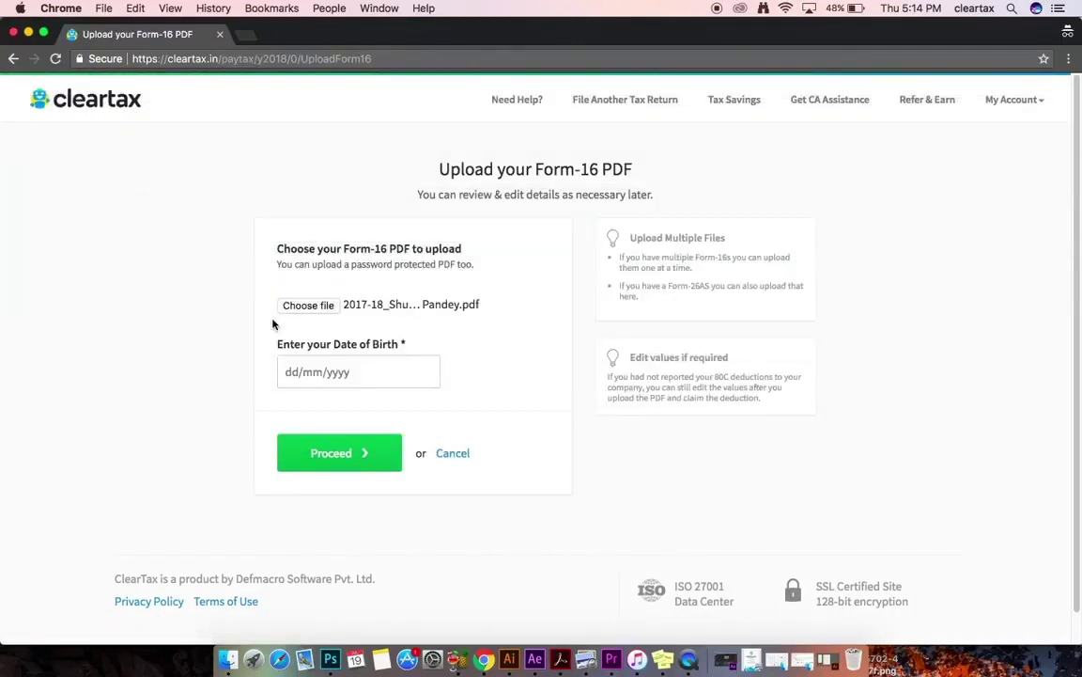
Step: Enter the date of birth, have the Form-16 read, and begin e-filing at personal info
left_click(357, 371)
type("01/08/1992")
left_click(333, 453)
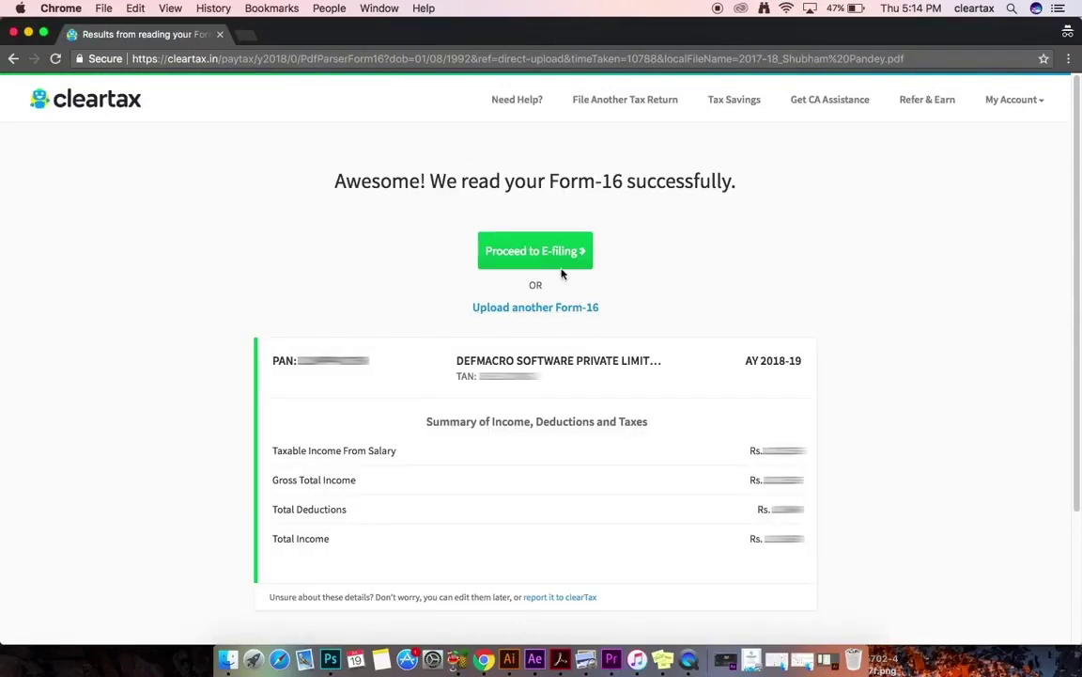
left_click(555, 256)
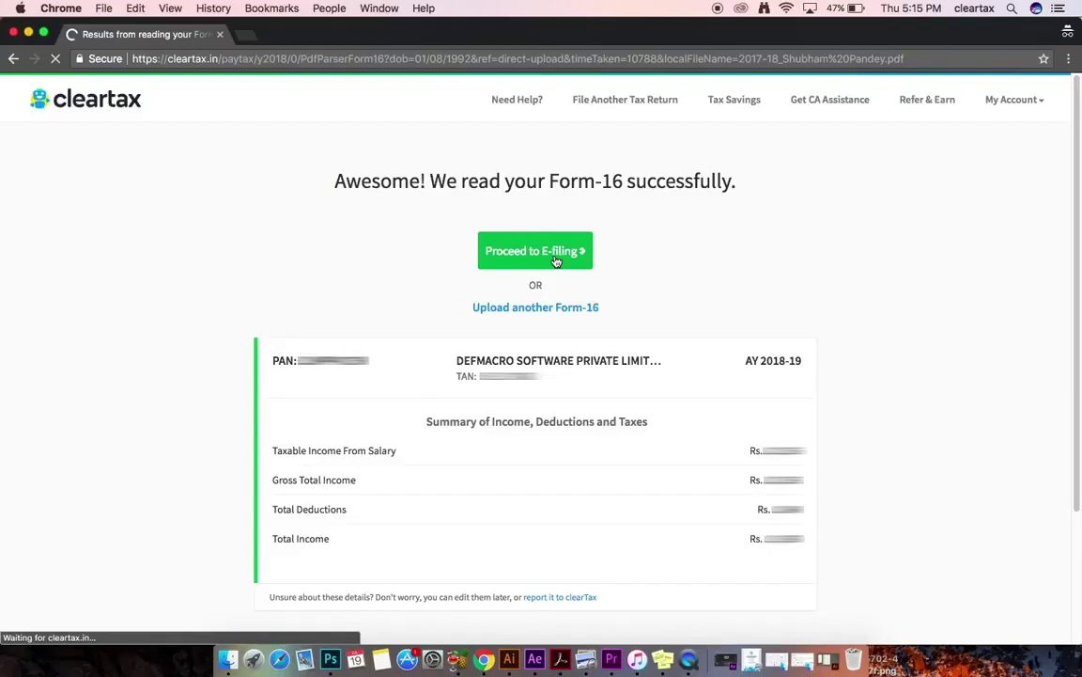
left_click(556, 260)
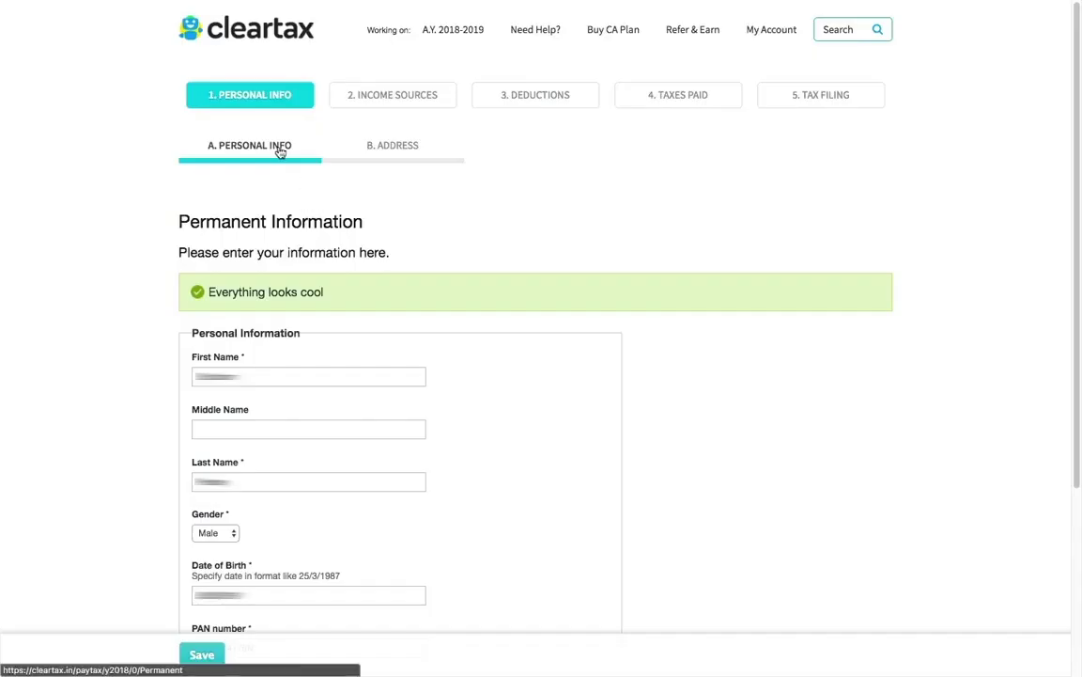
Step: Review address, salary, other income, house property and capital gains details in turn
left_click(393, 145)
left_click(393, 95)
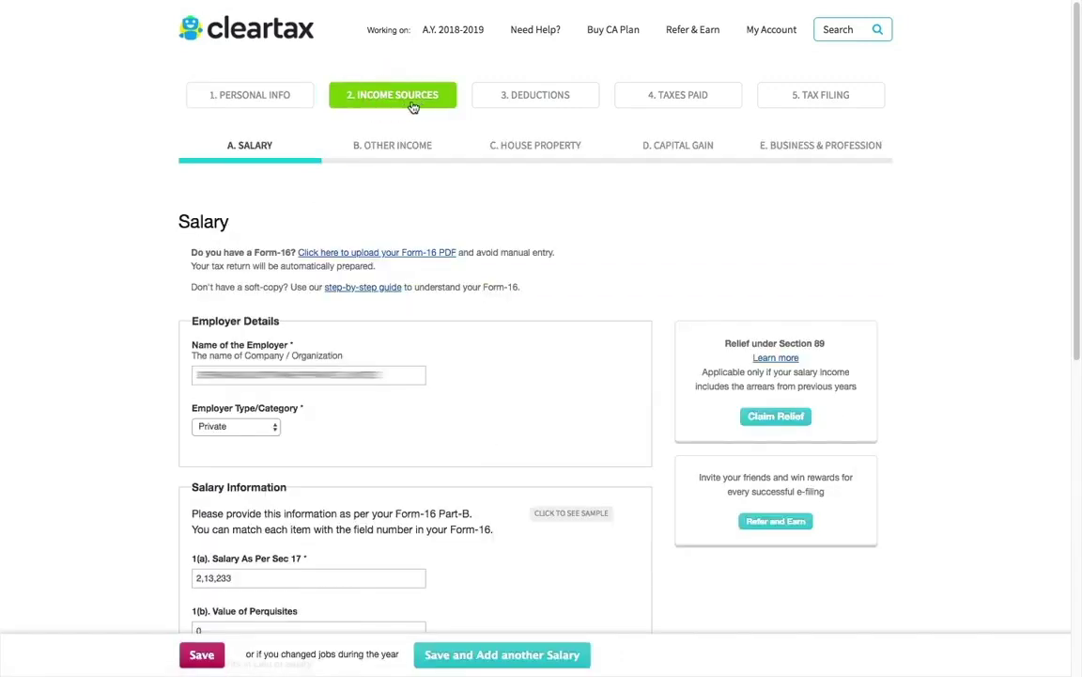
left_click(392, 144)
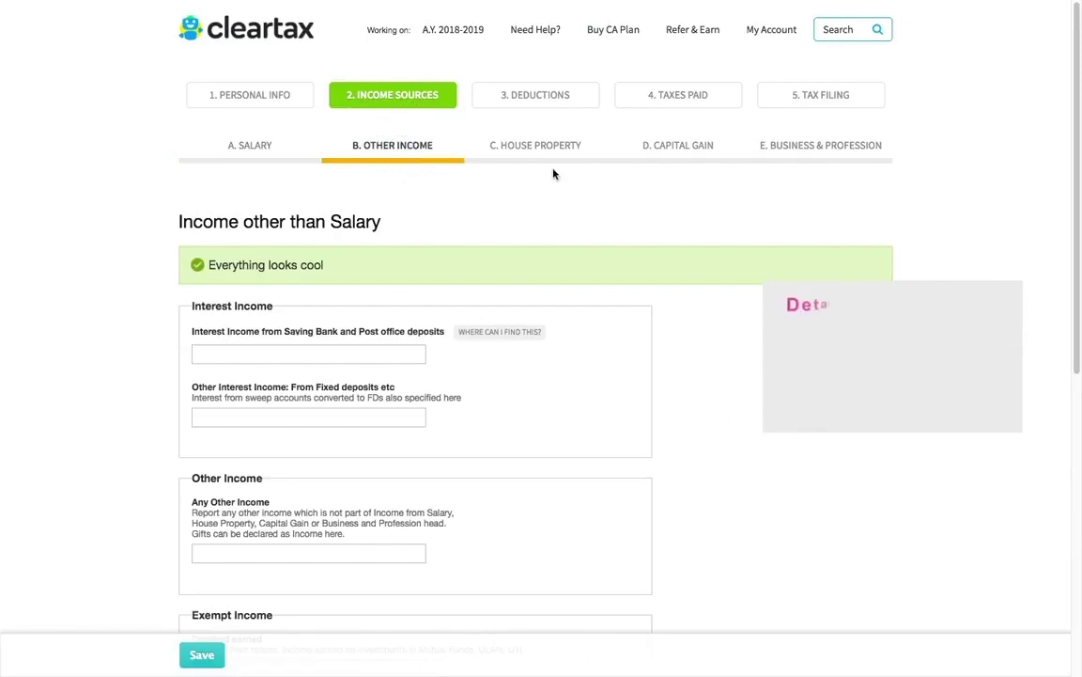
left_click(535, 144)
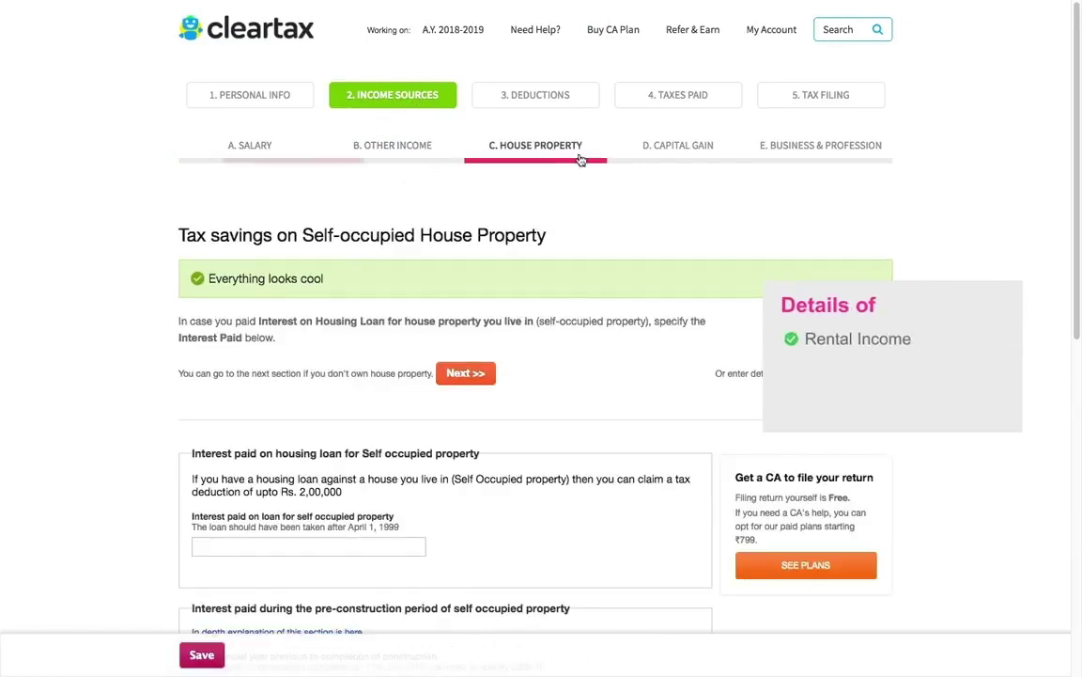
left_click(676, 148)
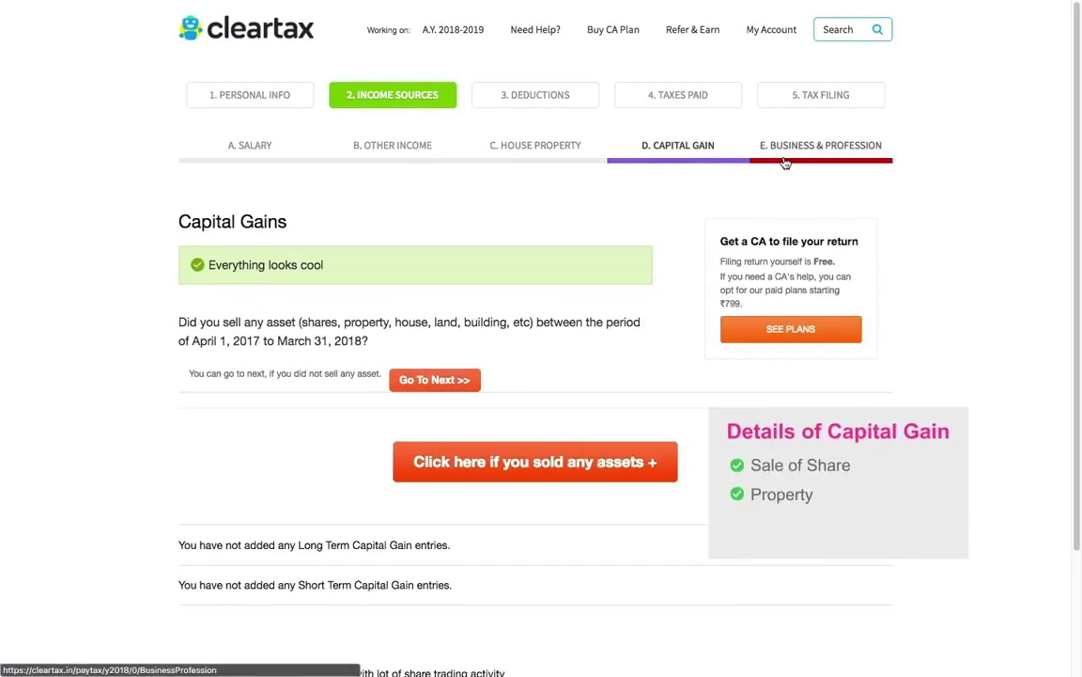
left_click(535, 94)
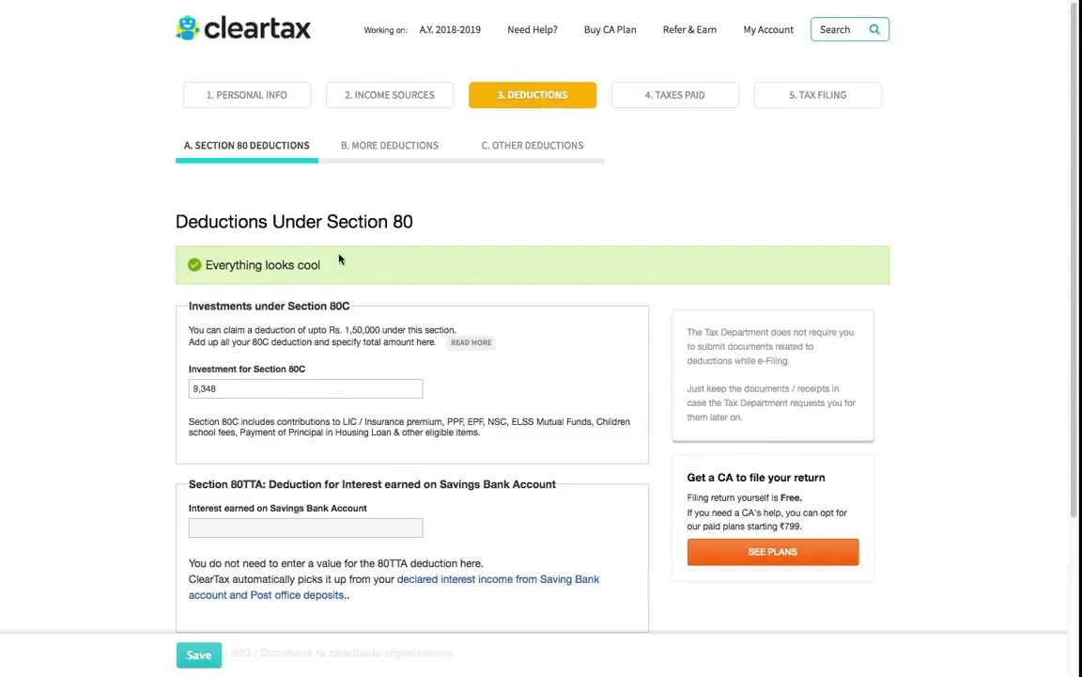
Step: Review the other Section 80 and disability deductions, TDS, and self tax payments
left_click(408, 153)
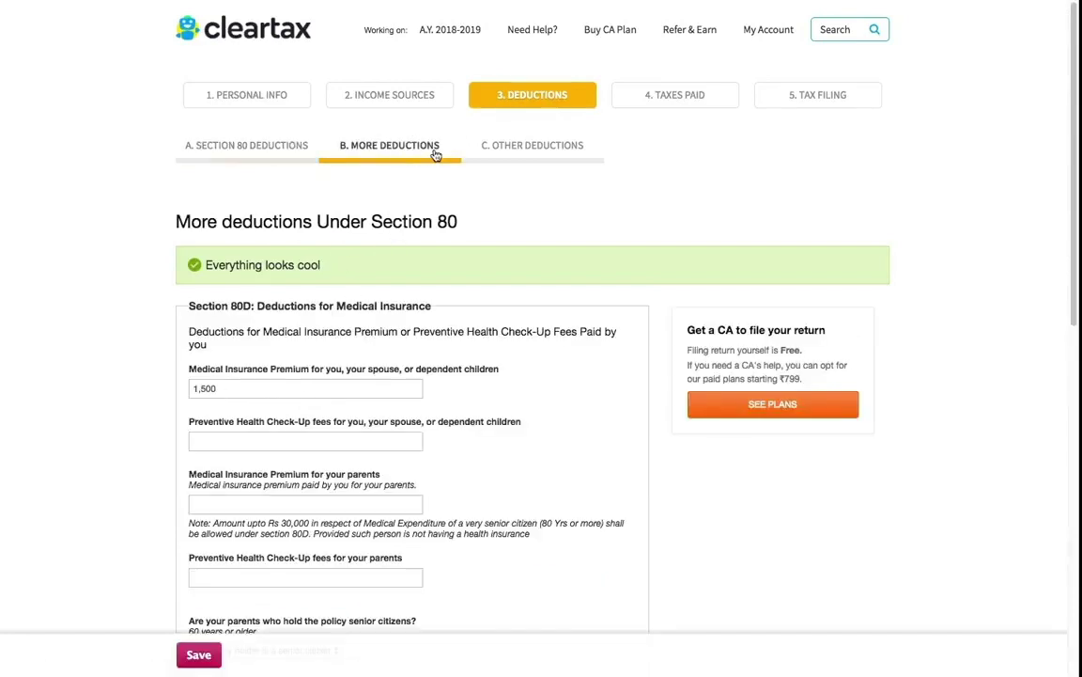
left_click(501, 155)
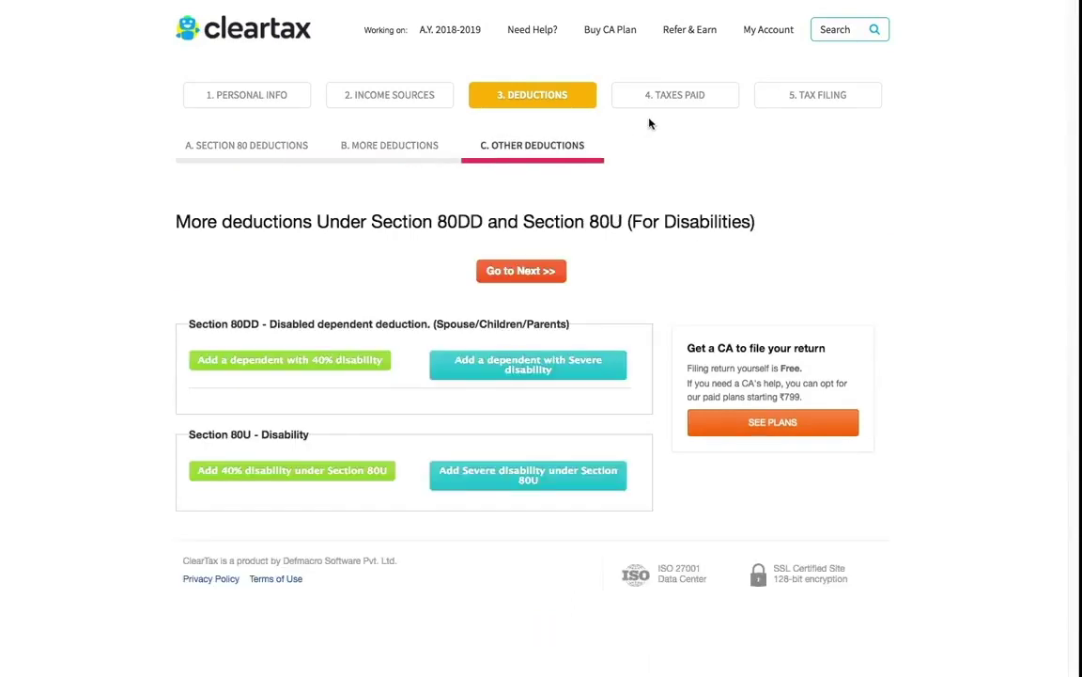
left_click(673, 98)
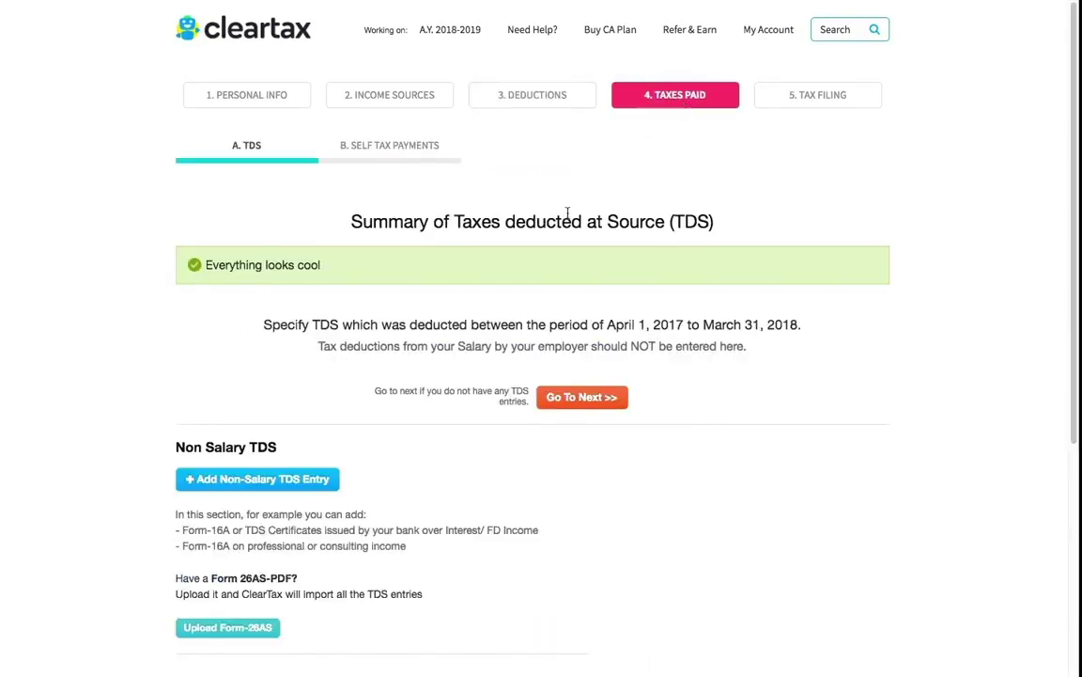
left_click(389, 145)
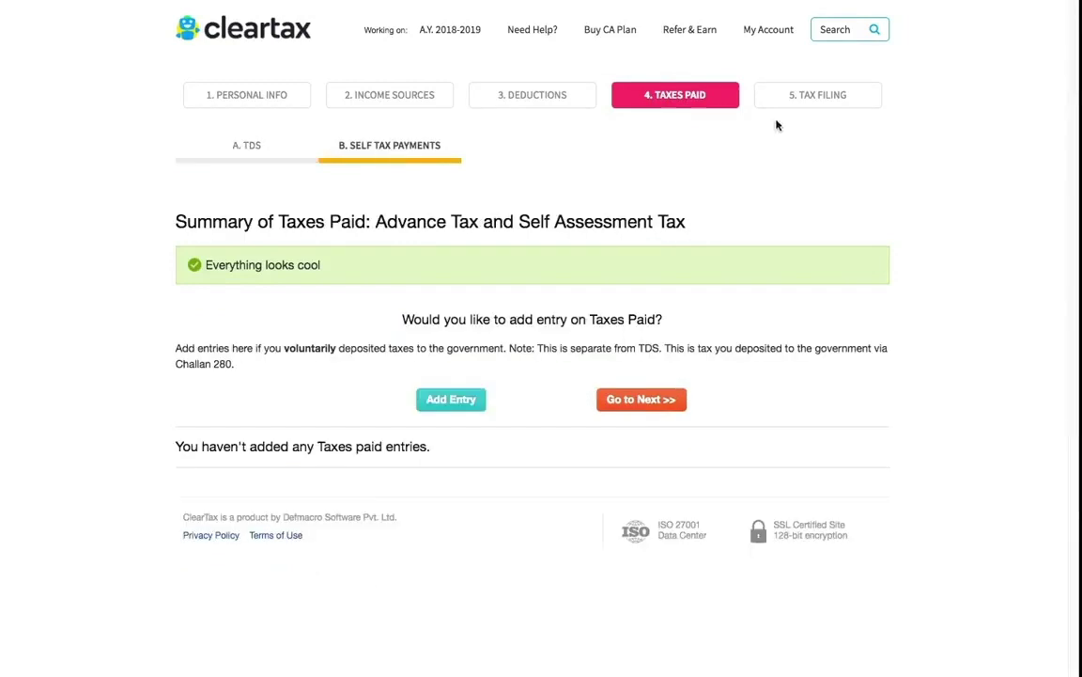
left_click(818, 94)
Step: Check the primary bank account details, then generate and submit the income tax return
left_click(246, 144)
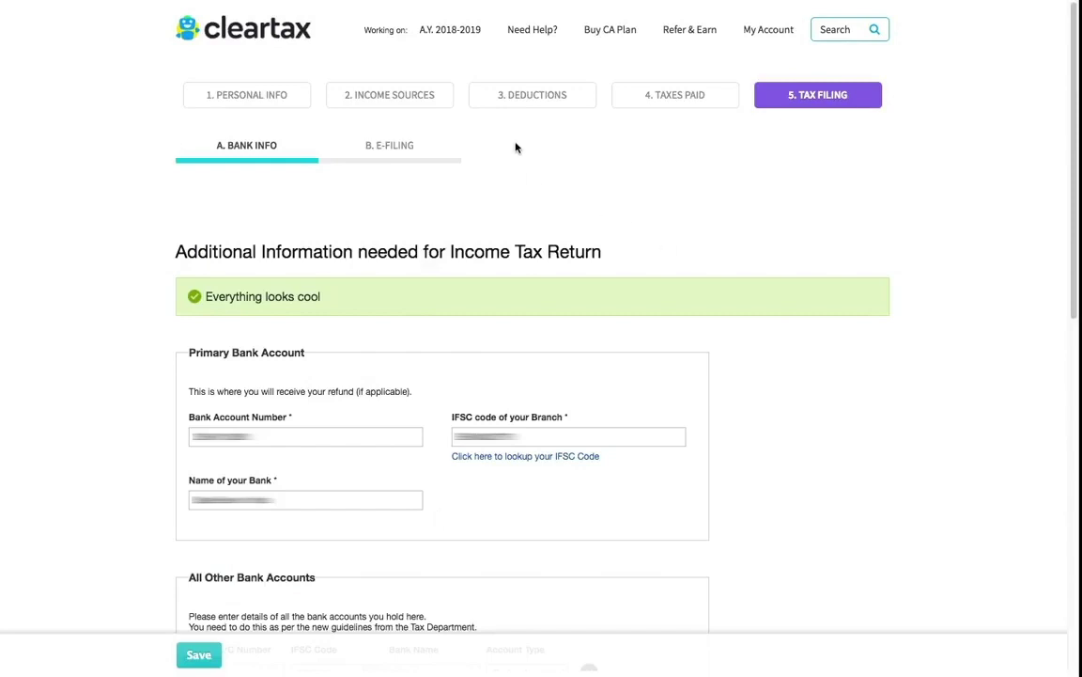
left_click(404, 144)
left_click(526, 280)
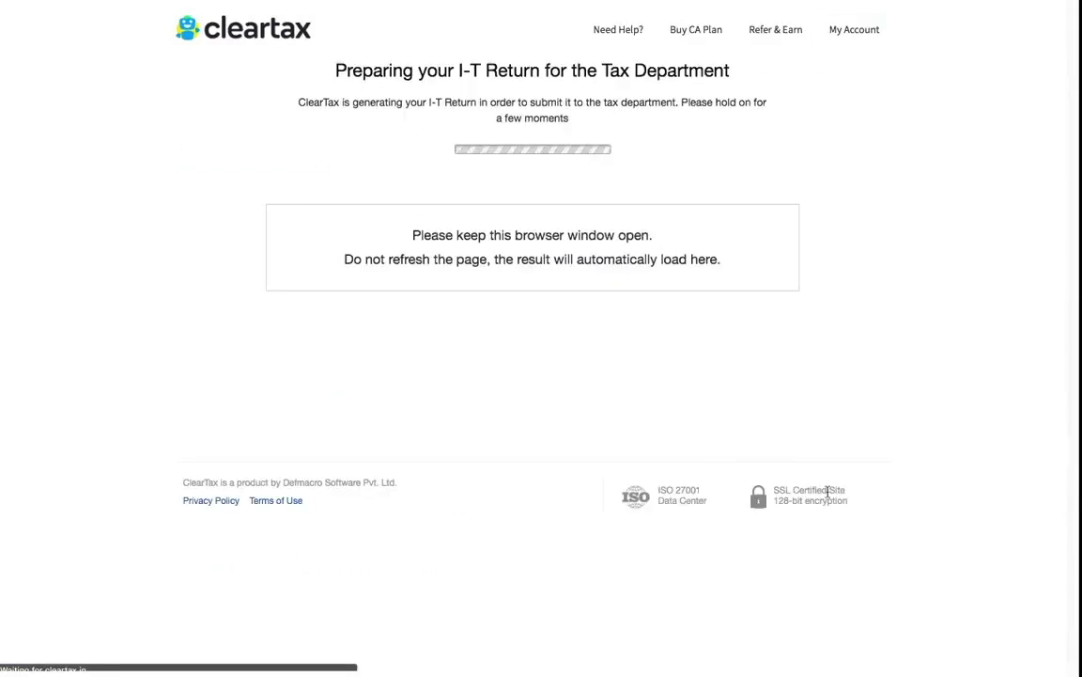